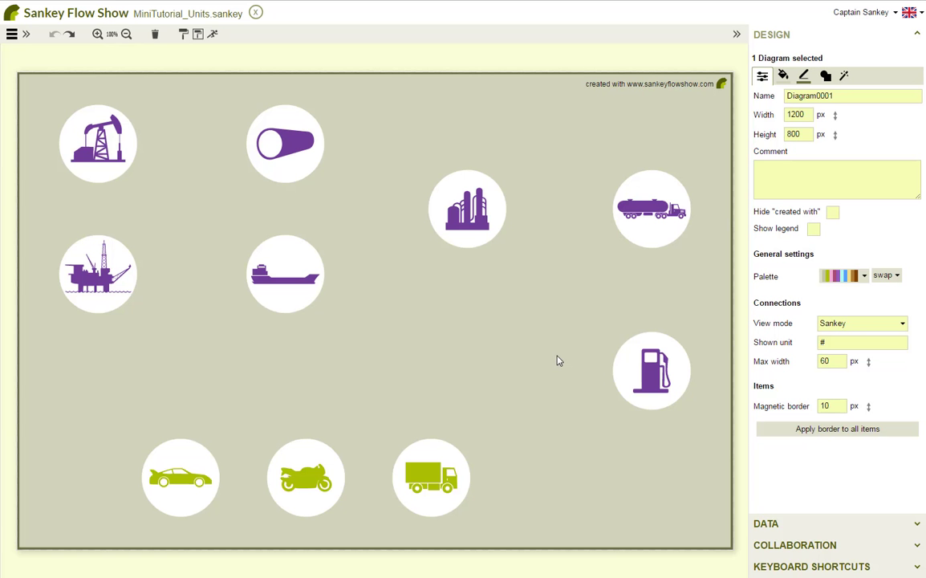
Replace the '#' placeholder in the Shown unit field with MJ.
{"action": "left_click", "coordinate": [836, 344]}
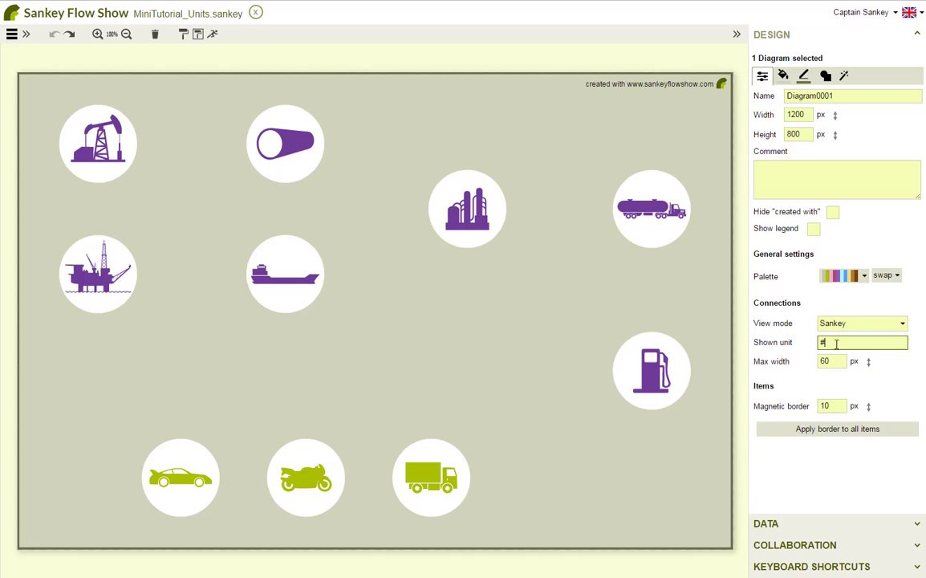
{"action": "left_click_drag", "start_coordinate": [836, 343], "coordinate": [799, 341]}
{"action": "type", "text": "MJ"}
Connect the oil pump to the pipeline with a 10000 MJ flow.
{"action": "left_click", "coordinate": [134, 145]}
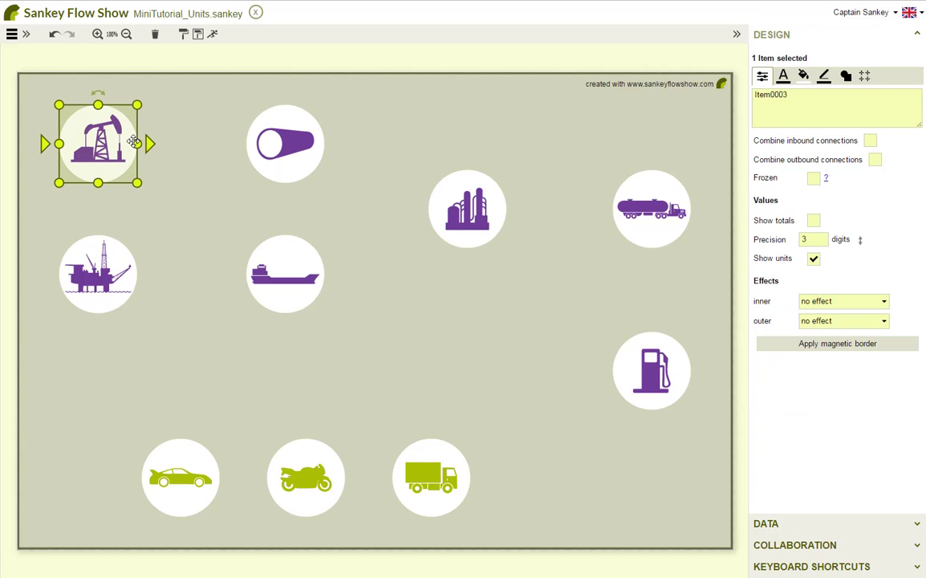
{"action": "left_click_drag", "start_coordinate": [153, 147], "coordinate": [239, 150]}
{"action": "type", "text": "1"}
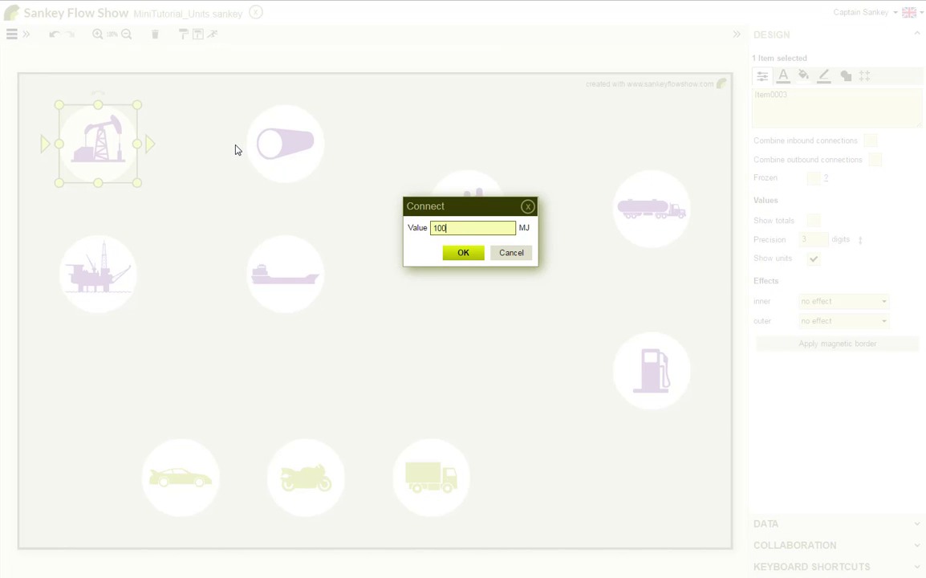
{"action": "type", "text": "00"}
{"action": "left_click", "coordinate": [465, 253]}
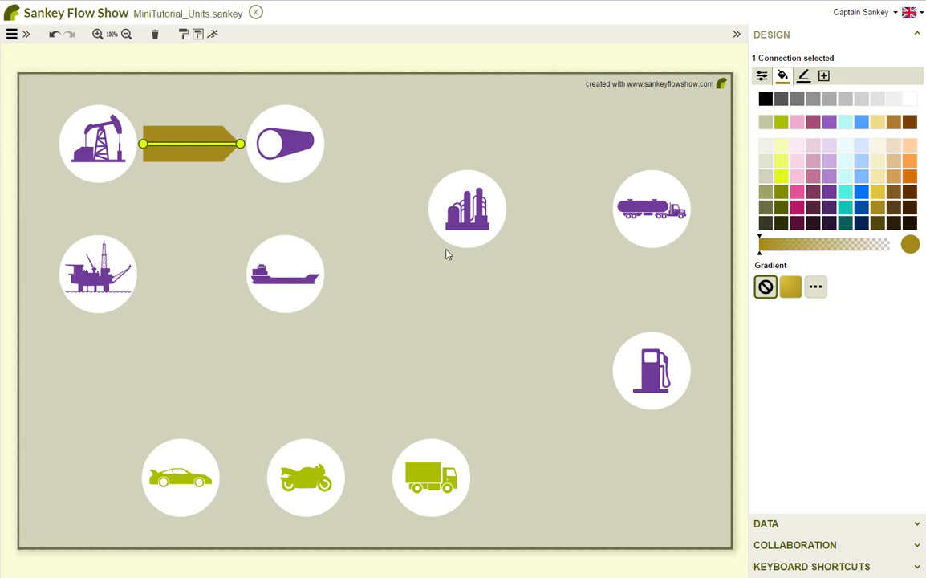
Connect the offshore rig to the ship with a 20 GJ flow.
{"action": "left_click", "coordinate": [127, 261]}
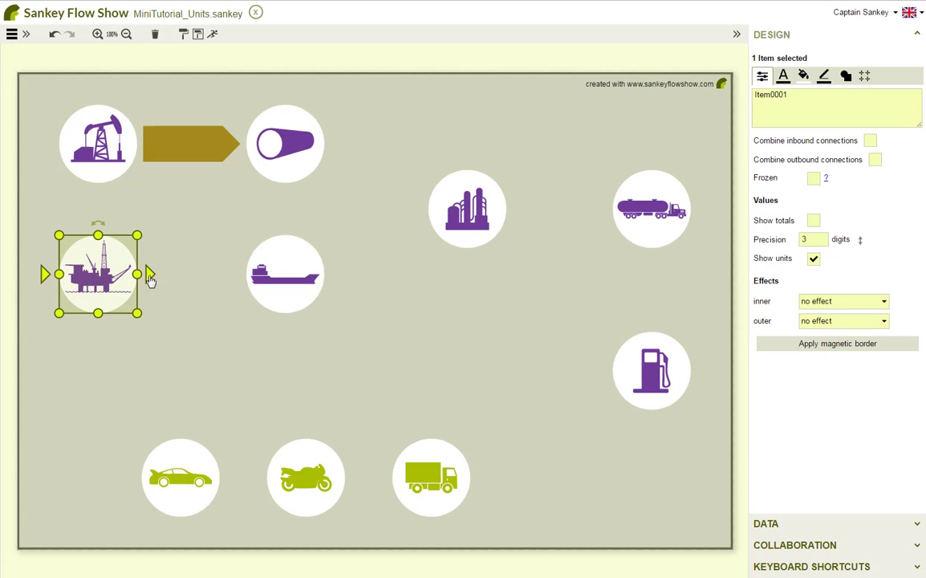
{"action": "mouse_move", "coordinate": [143, 265]}
{"action": "left_mouse_down"}
{"action": "mouse_move", "coordinate": [272, 242]}
{"action": "mouse_move", "coordinate": [244, 281]}
{"action": "left_mouse_up"}
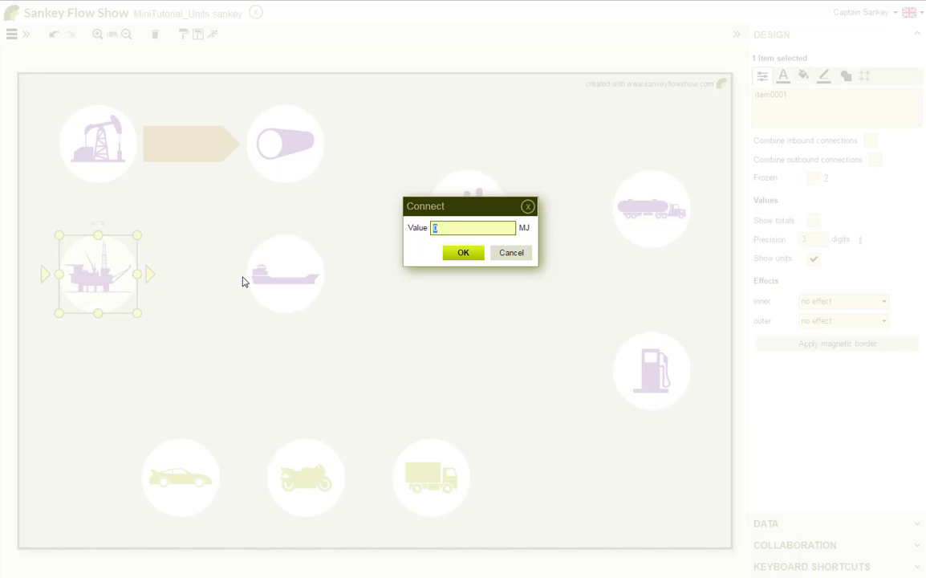
{"action": "type", "text": "20 GJ"}
{"action": "left_click", "coordinate": [462, 253]}
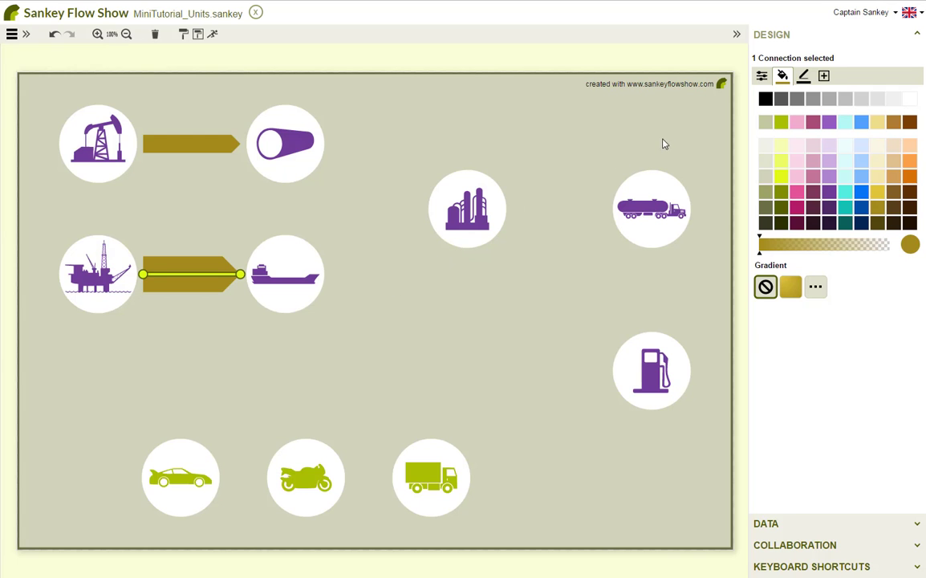
Show the DATA panel and check that the rig's output and the ship's input read 20000 MJ.
{"action": "left_click", "coordinate": [787, 525]}
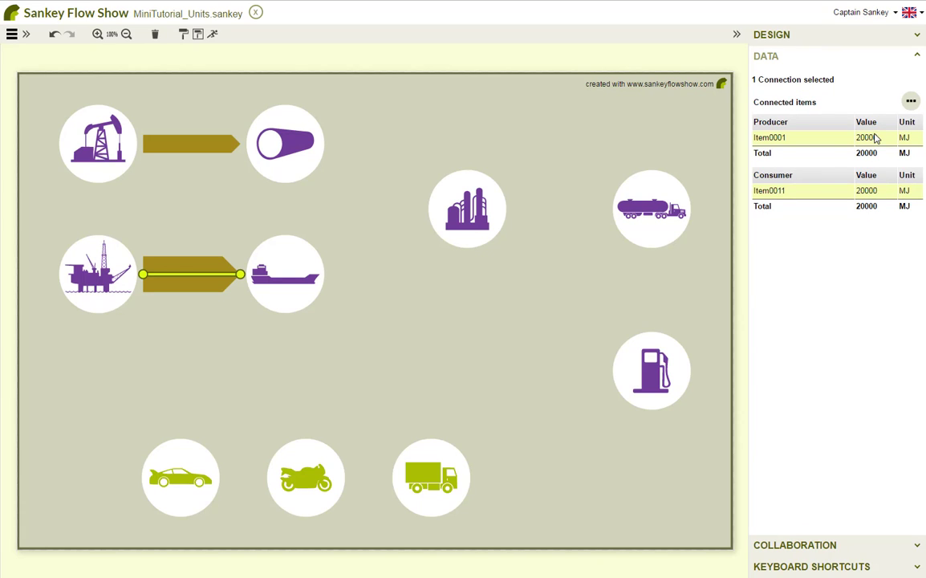
{"action": "left_click", "coordinate": [123, 247]}
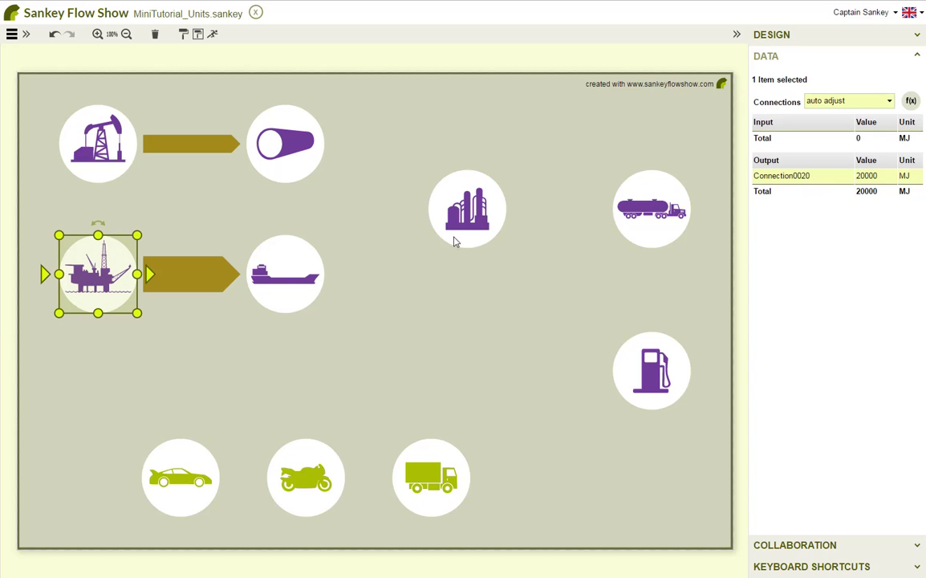
{"action": "left_click", "coordinate": [313, 261]}
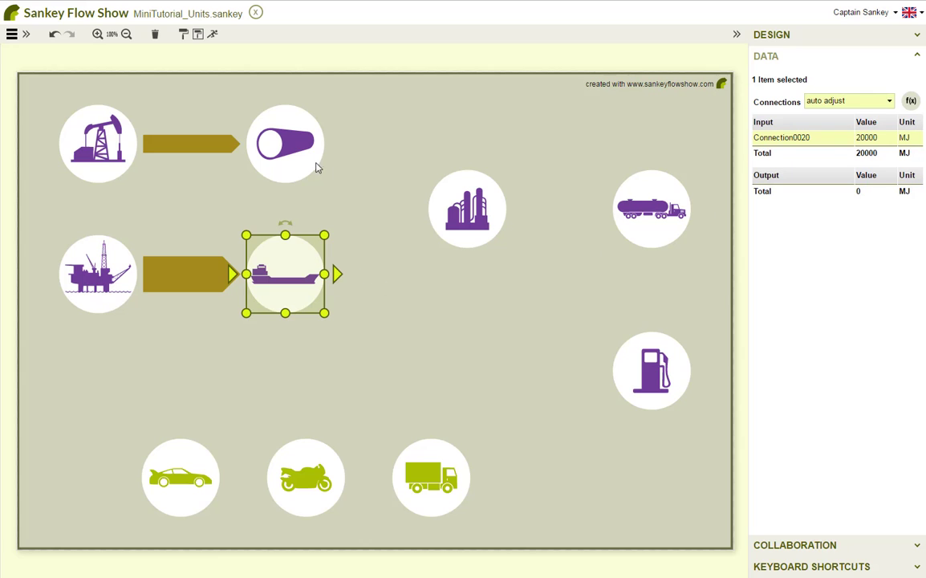
Feed 20000 MJ into the refinery and send 30000 MJ on to the tanker.
{"action": "left_click_drag", "start_coordinate": [285, 147], "coordinate": [426, 210]}
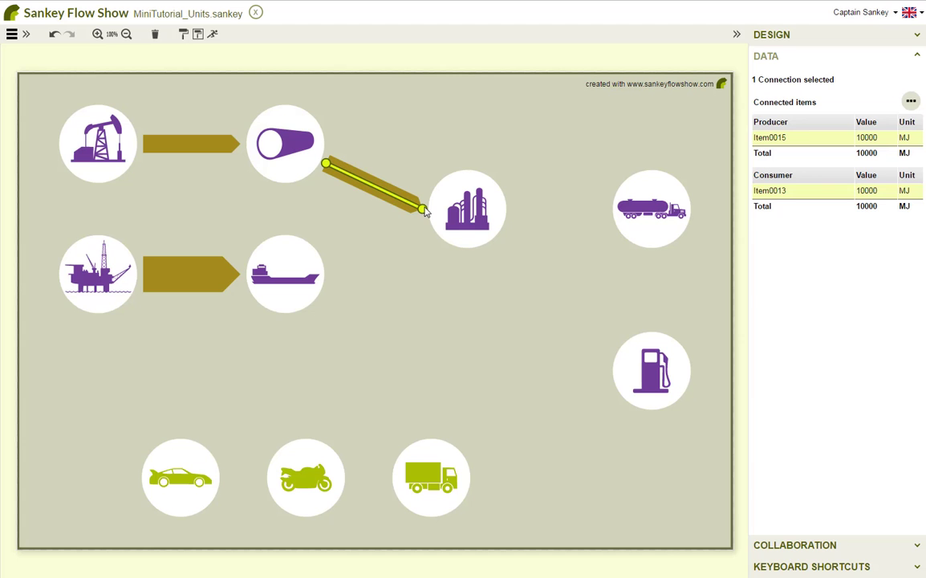
{"action": "type", "text": "20000"}
{"action": "key", "text": "Return"}
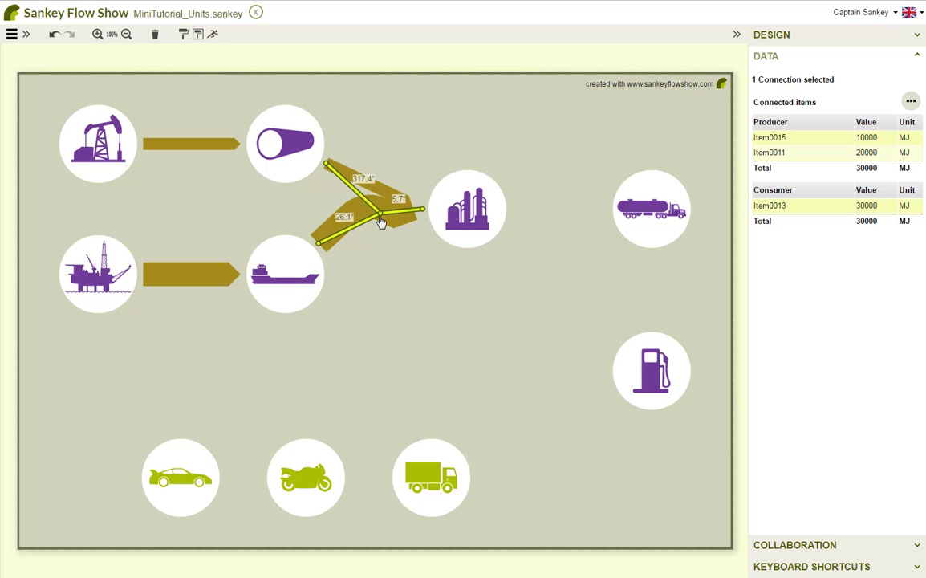
{"action": "left_click_drag", "start_coordinate": [490, 200], "coordinate": [634, 210]}
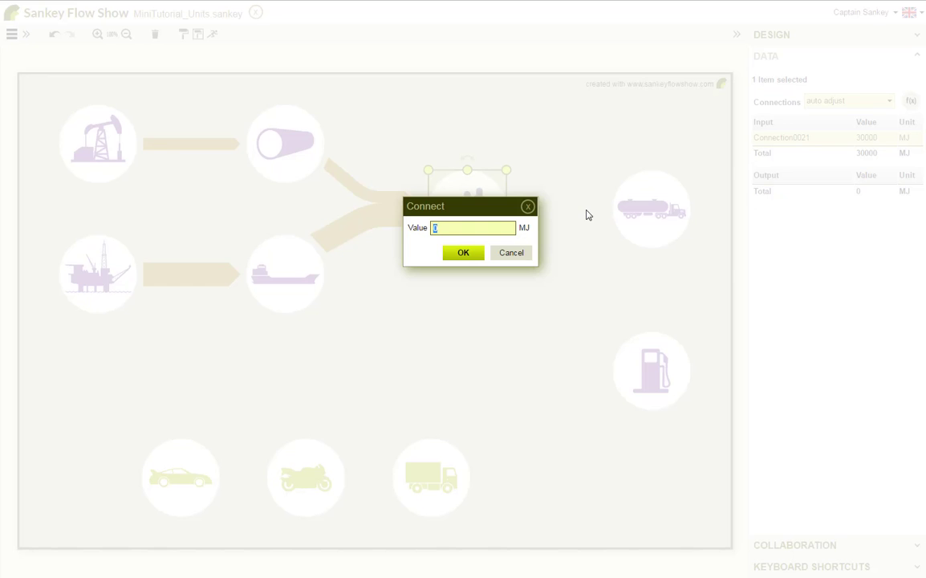
{"action": "type", "text": "30000"}
{"action": "key", "text": "Return"}
Route the tanker's flow to the gas station and 19000 MJ on to the car.
{"action": "left_click", "coordinate": [652, 210]}
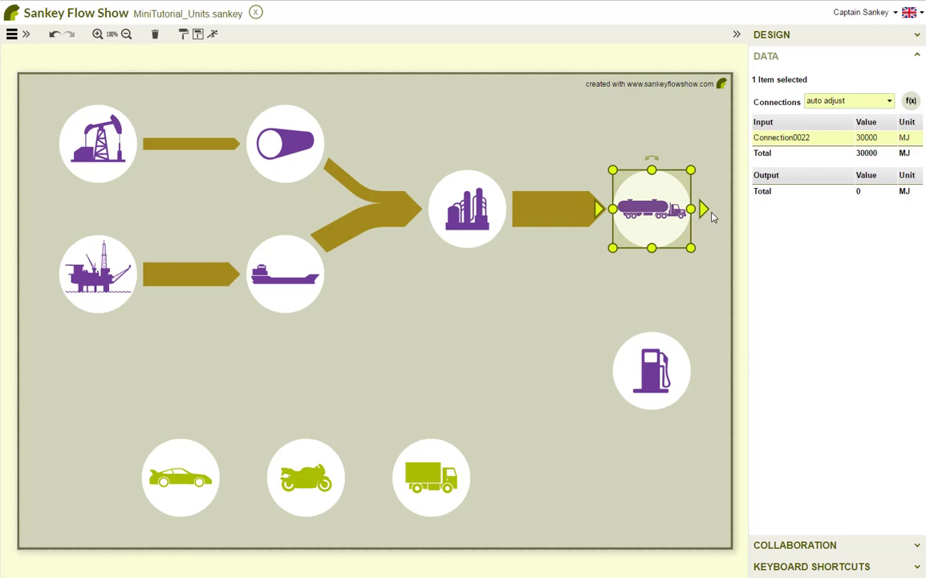
{"action": "left_click_drag", "start_coordinate": [703, 209], "coordinate": [651, 329]}
{"action": "key", "text": "Return"}
{"action": "left_click", "coordinate": [652, 369]}
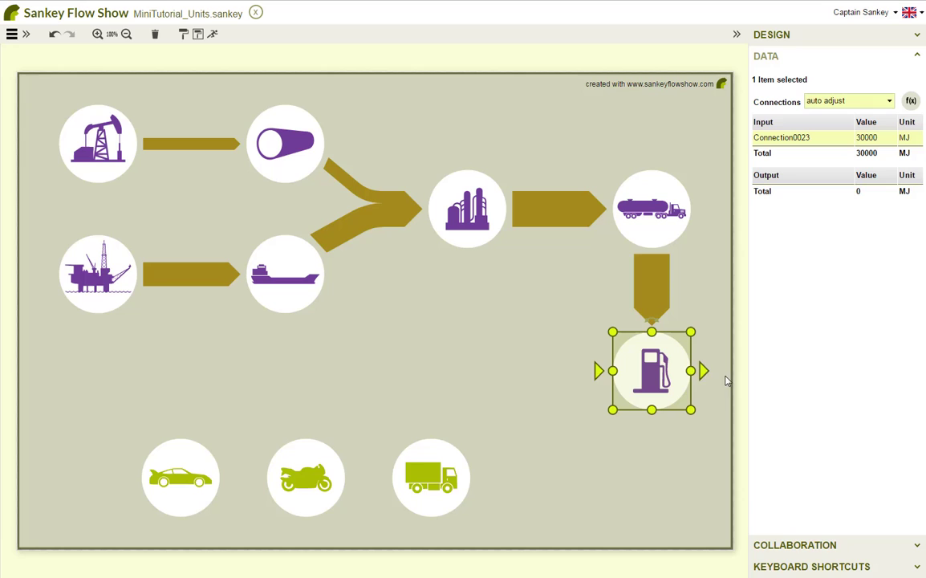
{"action": "mouse_move", "coordinate": [599, 371]}
{"action": "left_mouse_down"}
{"action": "mouse_move", "coordinate": [183, 431]}
{"action": "mouse_move", "coordinate": [177, 398]}
{"action": "mouse_move", "coordinate": [180, 370]}
{"action": "mouse_move", "coordinate": [607, 371]}
{"action": "left_mouse_up"}
{"action": "type", "text": "19000"}
{"action": "key", "text": "Return"}
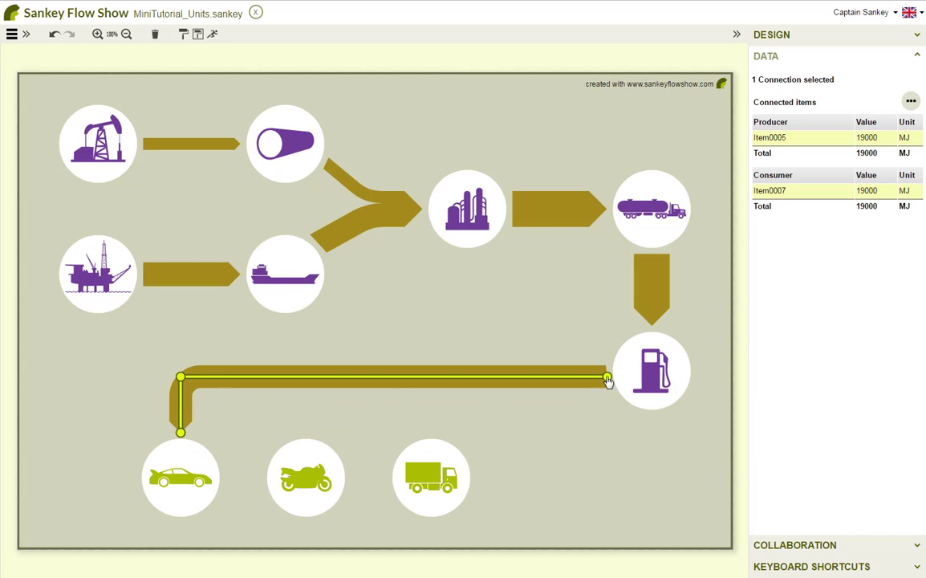
Branch the gas station's flow to the motorcycle (1000 MJ) and the truck.
{"action": "left_click", "coordinate": [789, 35]}
{"action": "left_click", "coordinate": [306, 477]}
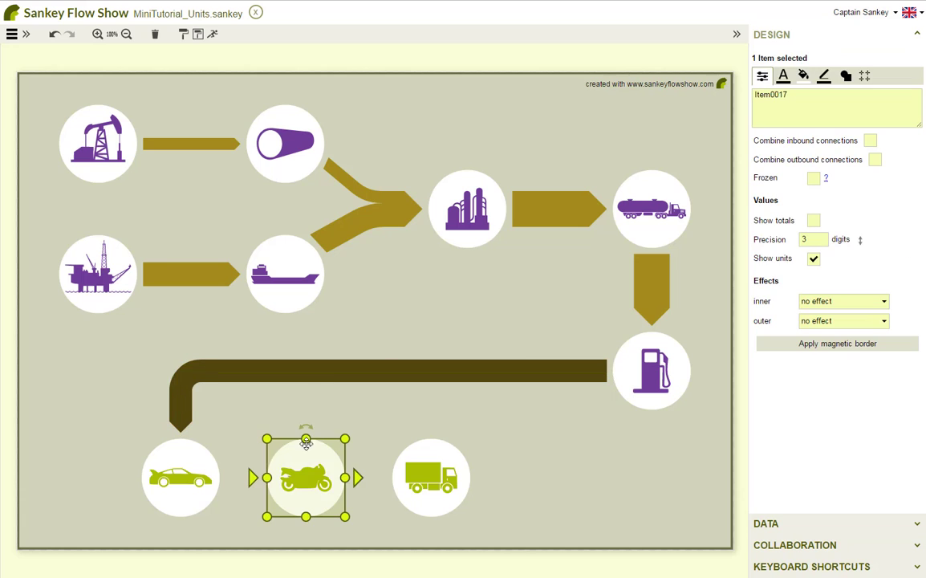
{"action": "left_click_drag", "start_coordinate": [252, 477], "coordinate": [310, 376]}
{"action": "type", "text": "1000"}
{"action": "key", "text": "Return"}
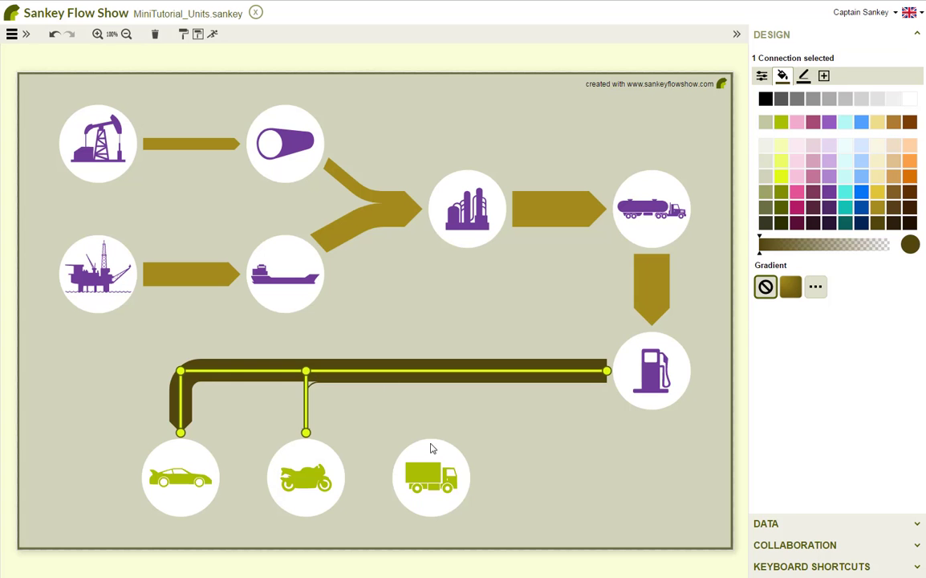
{"action": "left_click", "coordinate": [430, 465]}
{"action": "left_click_drag", "start_coordinate": [378, 478], "coordinate": [434, 375]}
{"action": "type", "text": "1000"}
{"action": "key", "text": "Return"}
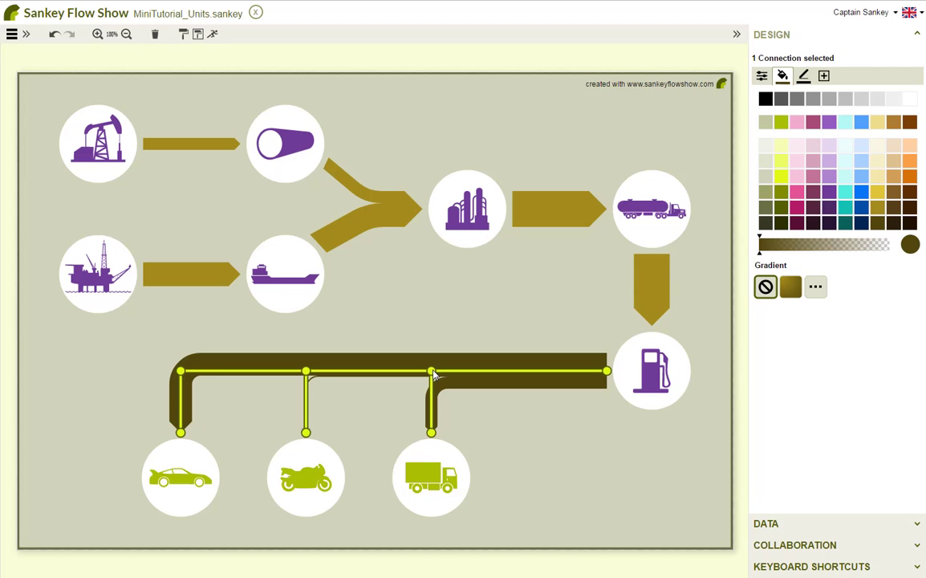
Add value indicator labels to every flow.
{"action": "left_click", "coordinate": [823, 76]}
{"action": "left_click", "coordinate": [785, 120]}
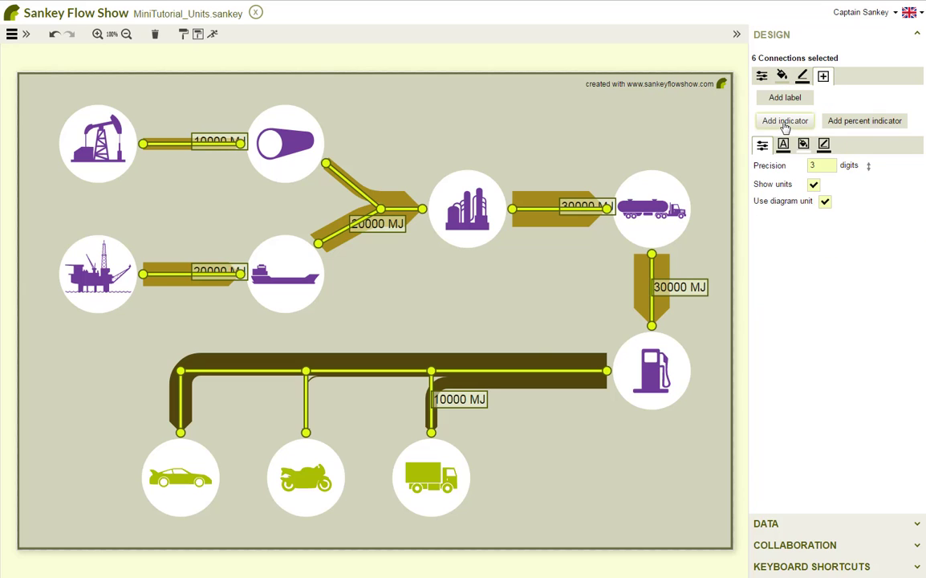
{"action": "left_click", "coordinate": [475, 338]}
{"action": "left_click", "coordinate": [460, 398]}
{"action": "left_click", "coordinate": [787, 122]}
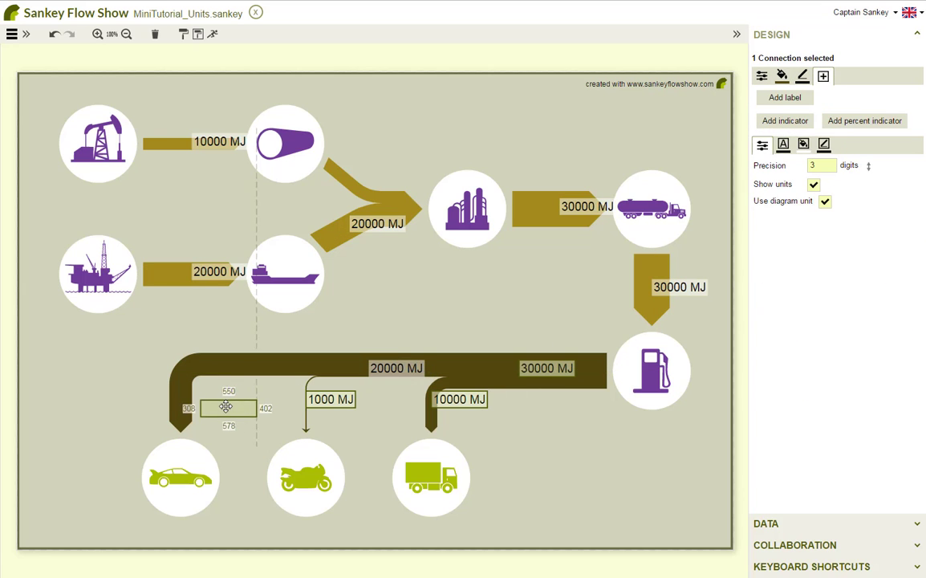
{"action": "left_click", "coordinate": [487, 440]}
Move the value labels above their flows and the 30000 MJ label left of its arrow.
{"action": "left_click_drag", "start_coordinate": [210, 141], "coordinate": [167, 111]}
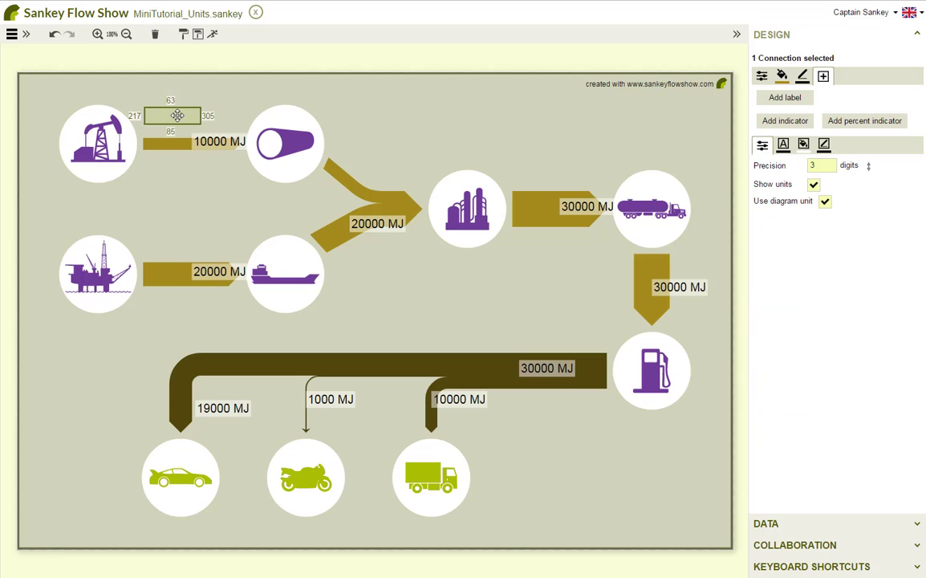
{"action": "left_click_drag", "start_coordinate": [217, 271], "coordinate": [172, 241]}
{"action": "left_click_drag", "start_coordinate": [377, 223], "coordinate": [396, 175]}
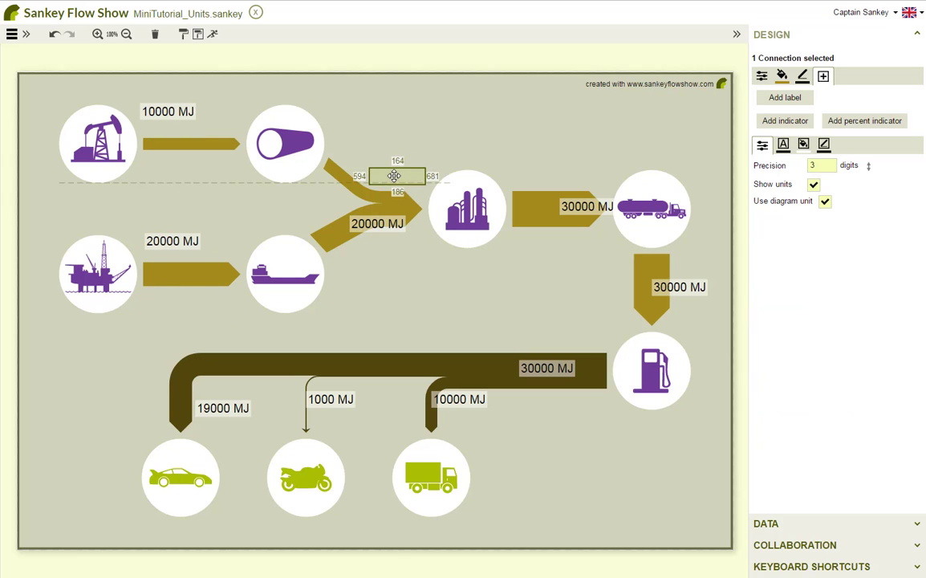
{"action": "left_click_drag", "start_coordinate": [586, 207], "coordinate": [585, 181]}
{"action": "left_click_drag", "start_coordinate": [678, 287], "coordinate": [618, 311]}
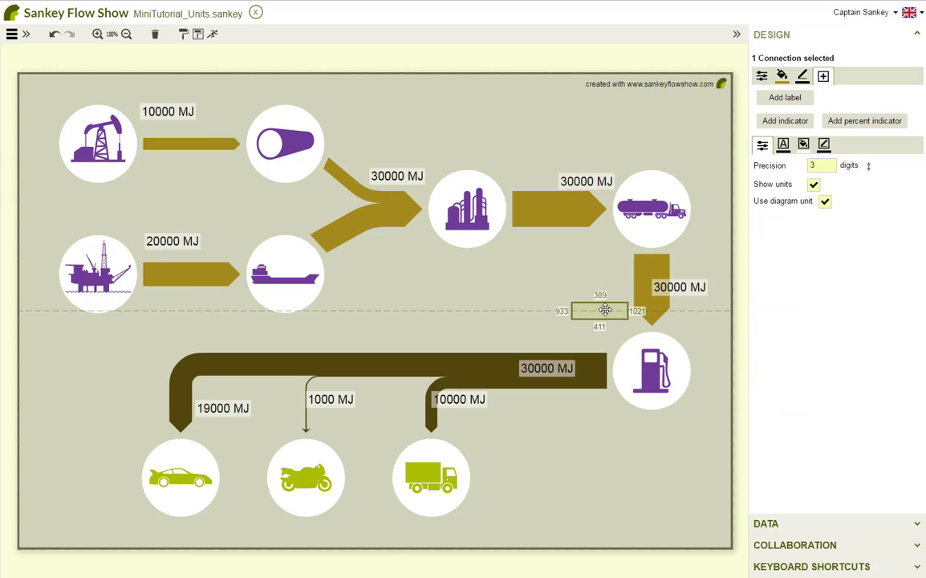
{"action": "left_click", "coordinate": [534, 304]}
{"action": "left_click", "coordinate": [771, 337]}
Set the shown unit to GJ and lower the truck's 10 GJ and motorbike's 1 GJ labels.
{"action": "type", "text": "GJ"}
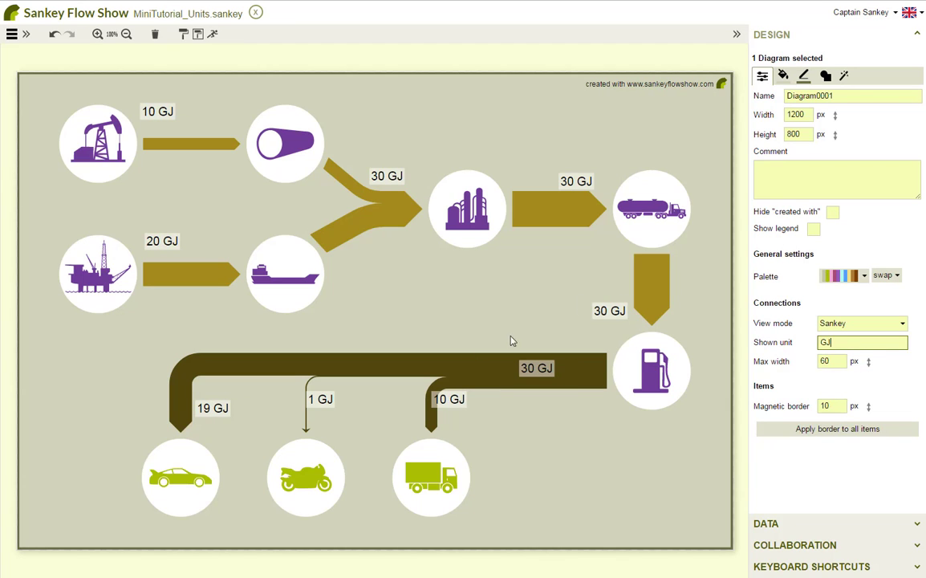
{"action": "left_click_drag", "start_coordinate": [449, 398], "coordinate": [457, 423]}
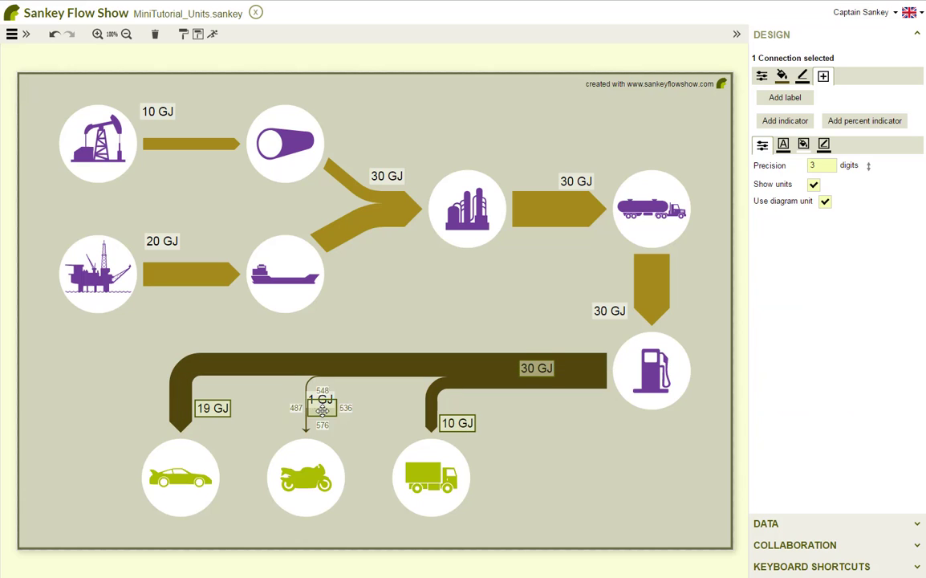
{"action": "left_click_drag", "start_coordinate": [322, 410], "coordinate": [329, 423]}
{"action": "left_click", "coordinate": [526, 446]}
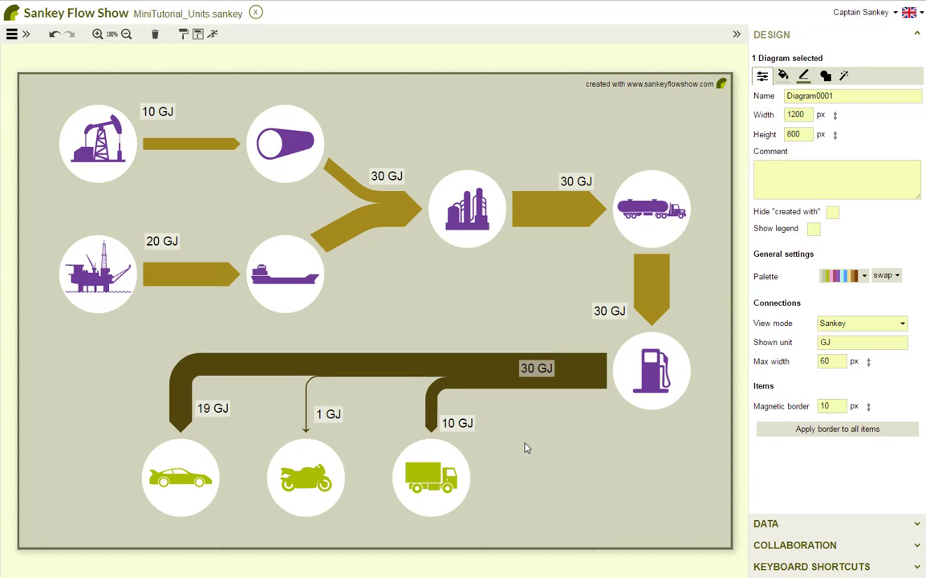
Turn off Use diagram unit for the fuel-station branch and set Item0005, Item0007, Item0019 to GJ.
{"action": "left_click", "coordinate": [503, 377]}
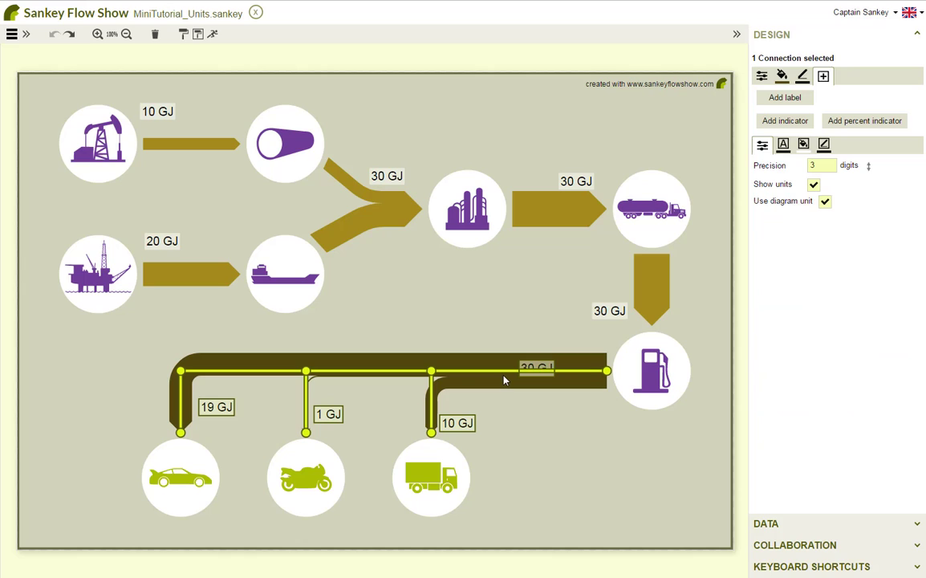
{"action": "left_click", "coordinate": [825, 201]}
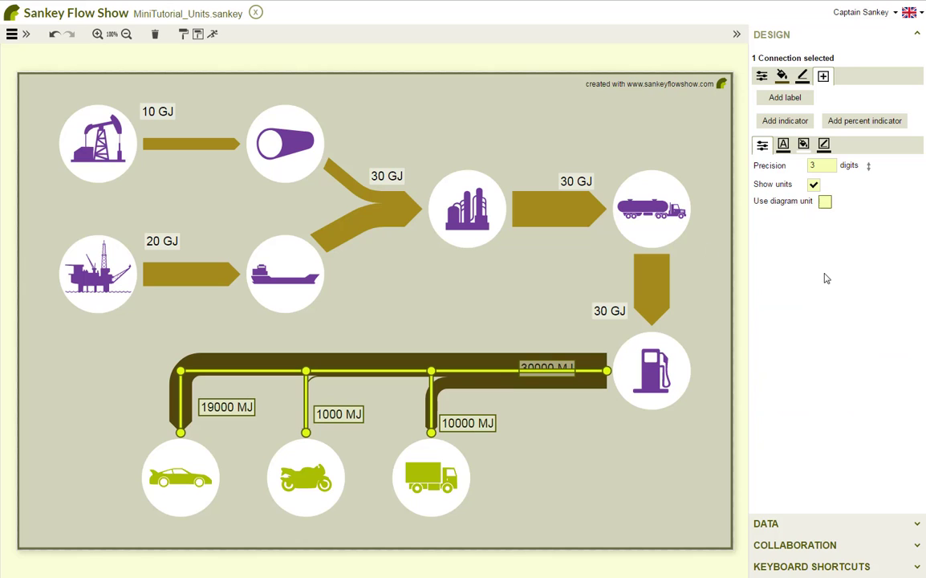
{"action": "left_click", "coordinate": [802, 524]}
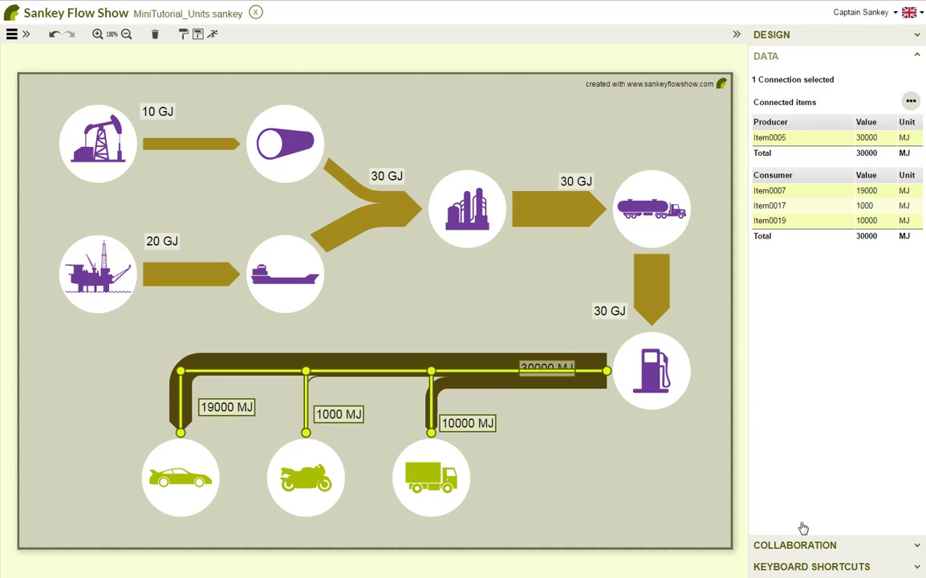
{"action": "left_click", "coordinate": [906, 137]}
{"action": "type", "text": "GJ"}
{"action": "left_click", "coordinate": [908, 193]}
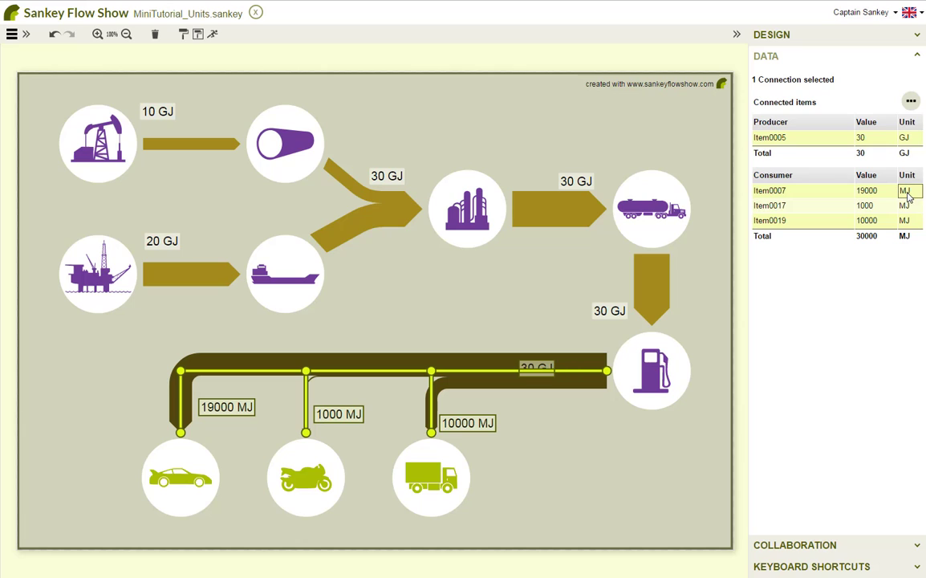
{"action": "type", "text": "GJ"}
{"action": "left_click", "coordinate": [909, 221]}
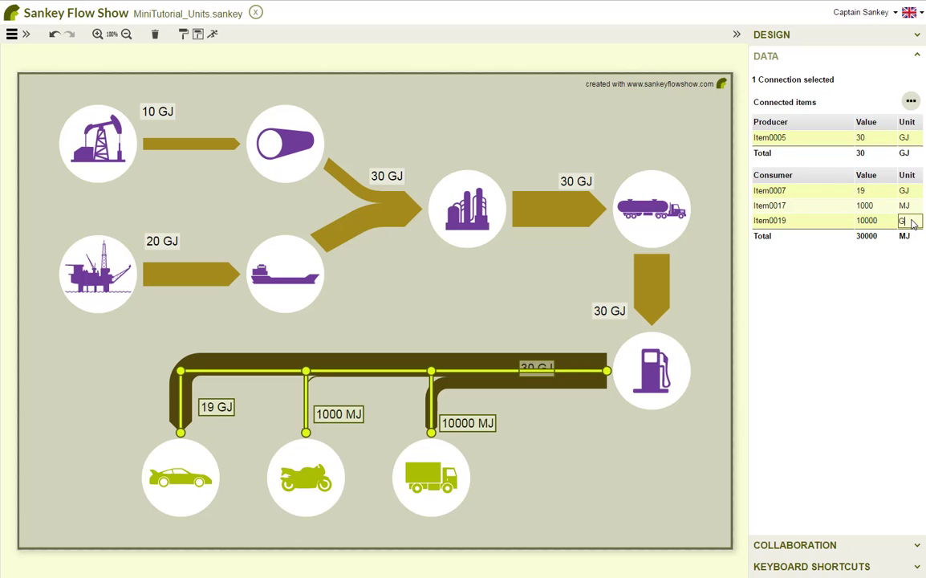
{"action": "type", "text": "GJ"}
{"action": "key", "text": "Return"}
{"action": "left_click", "coordinate": [470, 345]}
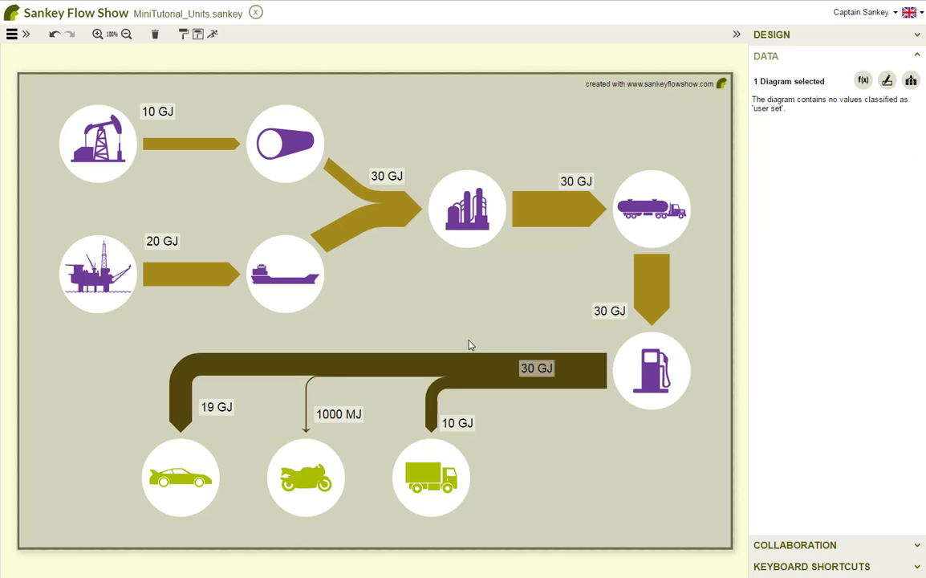
{"action": "left_click", "coordinate": [486, 380]}
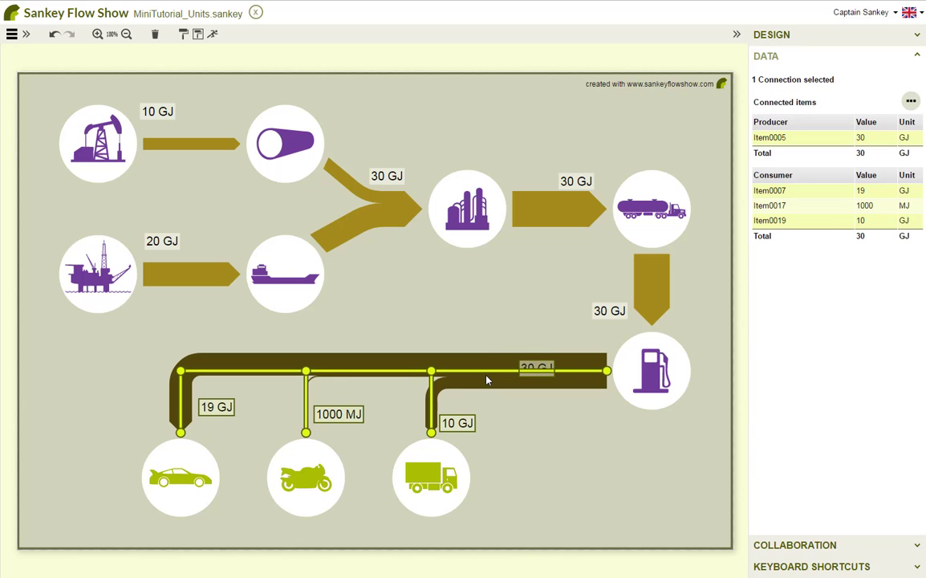
Change Item0005's unit to kg so the branch reads 30, 19, 1 and 10 kg.
{"action": "left_click", "coordinate": [905, 138]}
{"action": "type", "text": "kg"}
{"action": "key", "text": "Return"}
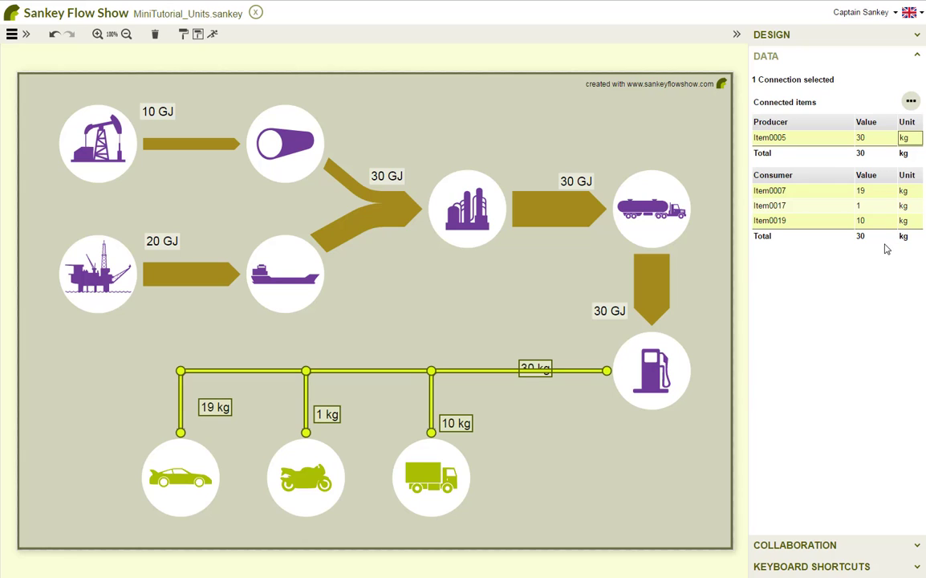
{"action": "left_click", "coordinate": [554, 448]}
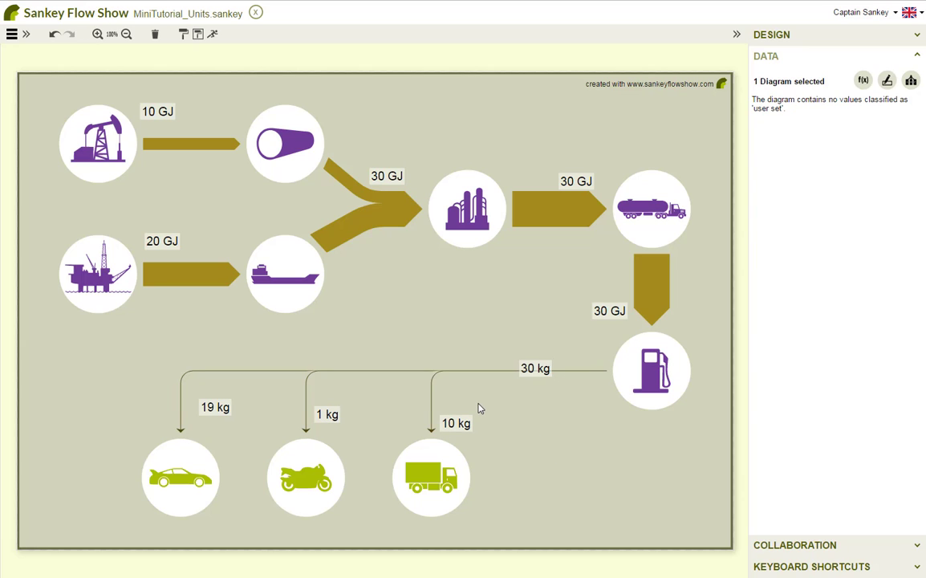
Try kg as the diagram-wide shown unit, then undo back to GJ.
{"action": "left_click", "coordinate": [775, 35]}
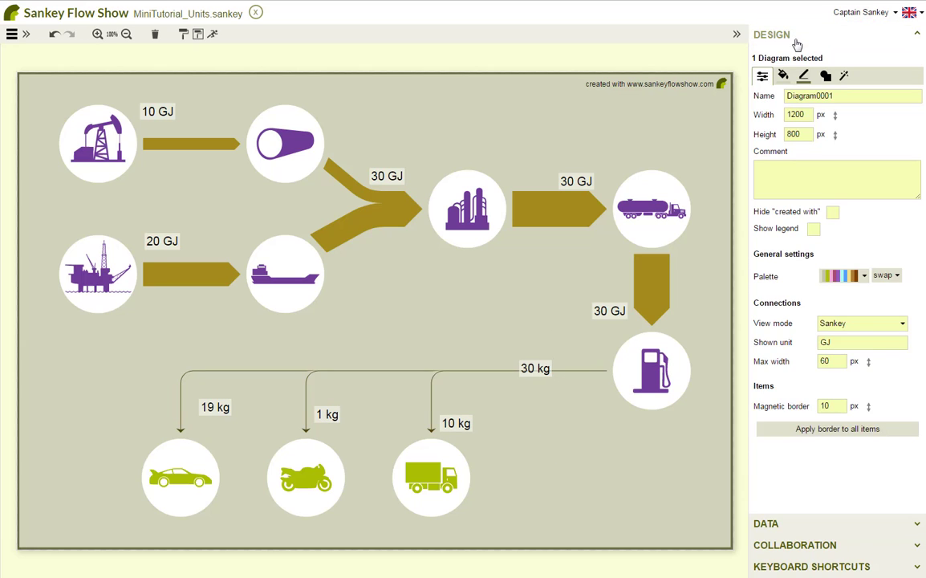
{"action": "left_click_drag", "start_coordinate": [884, 343], "coordinate": [778, 344]}
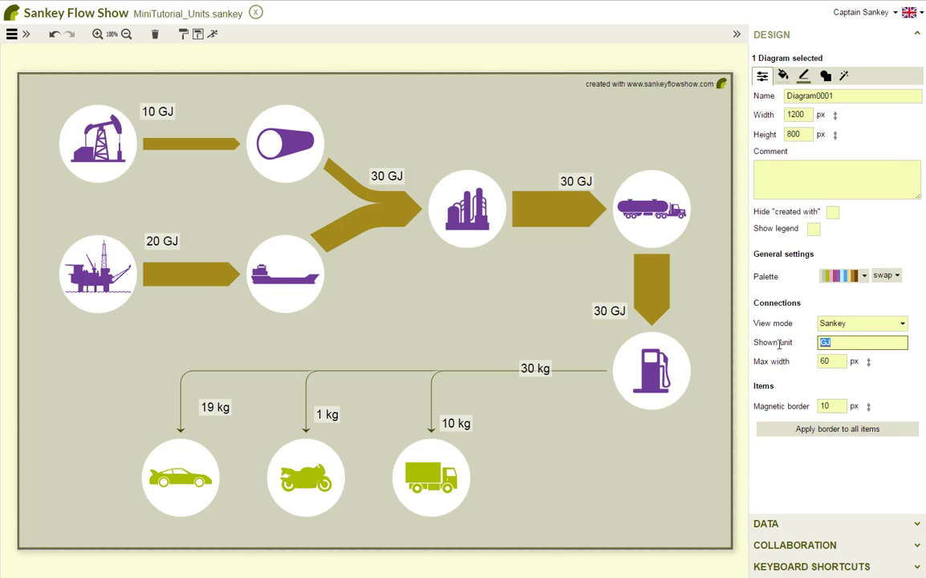
{"action": "type", "text": "kg"}
{"action": "key", "text": "Return"}
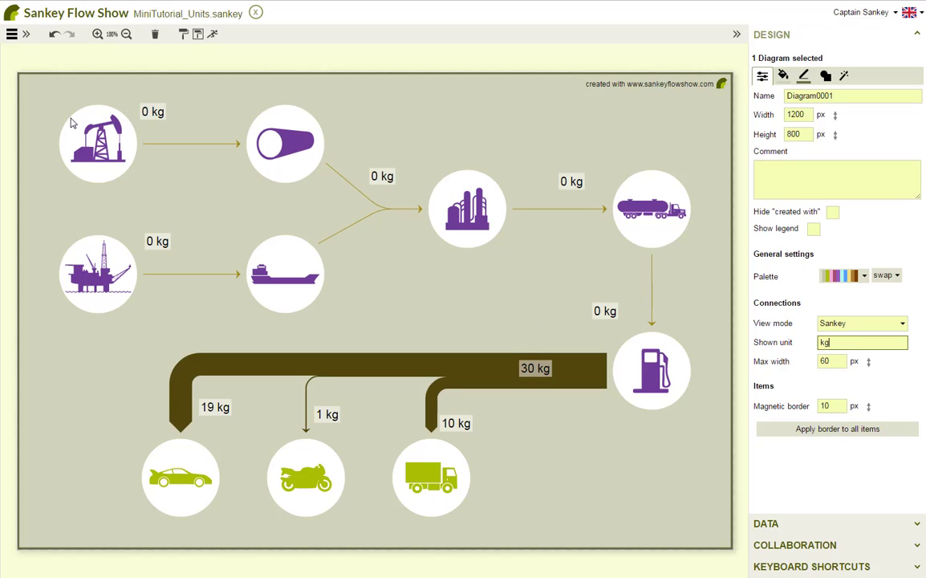
{"action": "left_click", "coordinate": [55, 37]}
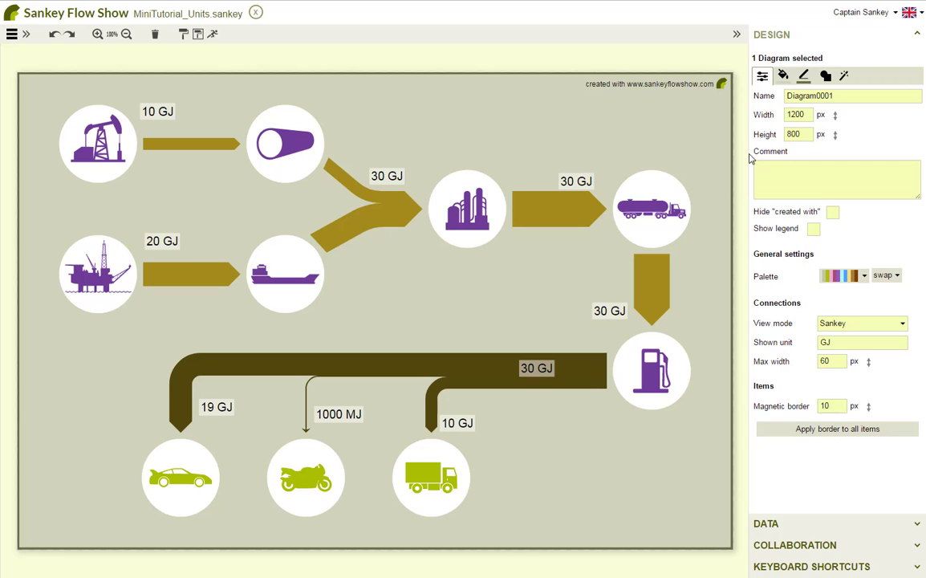
Place an Alternate Process box reading 'unit: GJ' to the right of the truck.
{"action": "left_click", "coordinate": [825, 75]}
{"action": "mouse_move", "coordinate": [764, 135]}
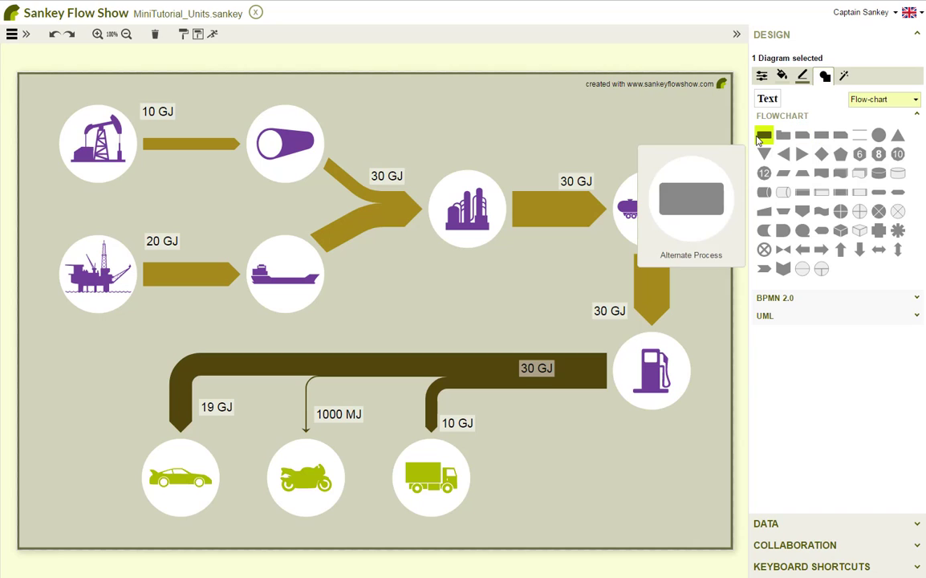
{"action": "left_click_drag", "start_coordinate": [764, 135], "coordinate": [574, 483]}
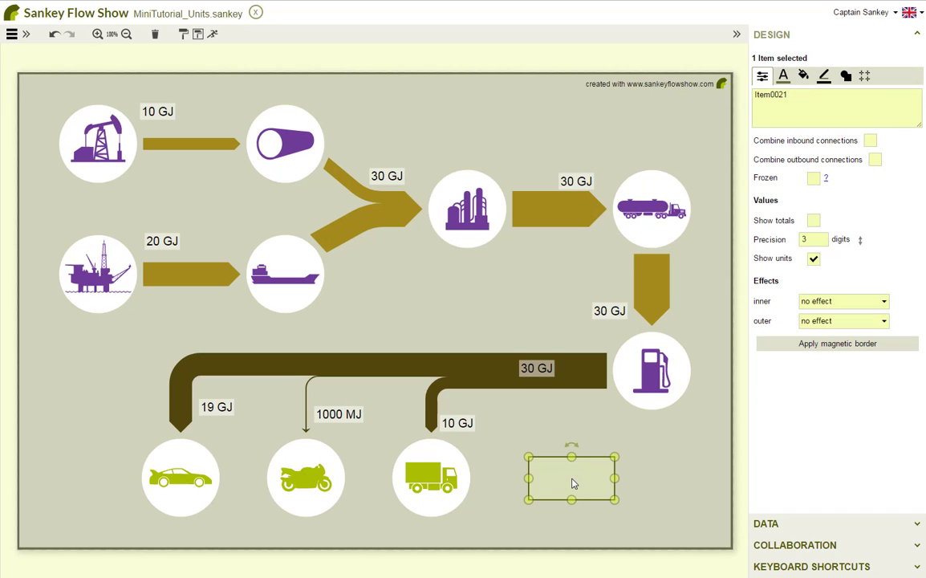
{"action": "type", "text": "unit"}
{"action": "type", "text": ": GJ"}
{"action": "left_click_drag", "start_coordinate": [573, 482], "coordinate": [572, 474]}
{"action": "left_click", "coordinate": [572, 473]}
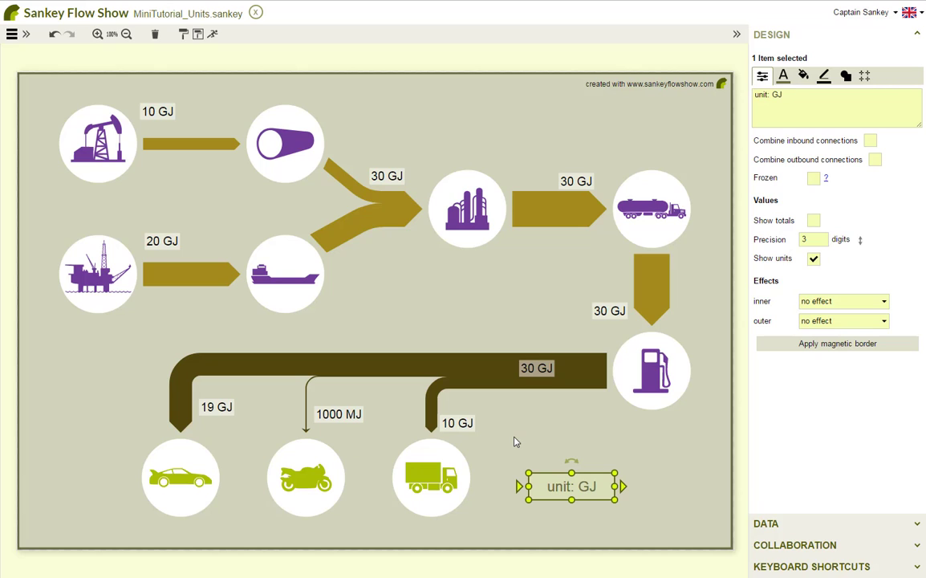
Turn off Show units on all selected flows, then drag the 'unit: GJ' box to the lower-right corner.
{"action": "key", "text": "ctrl+a"}
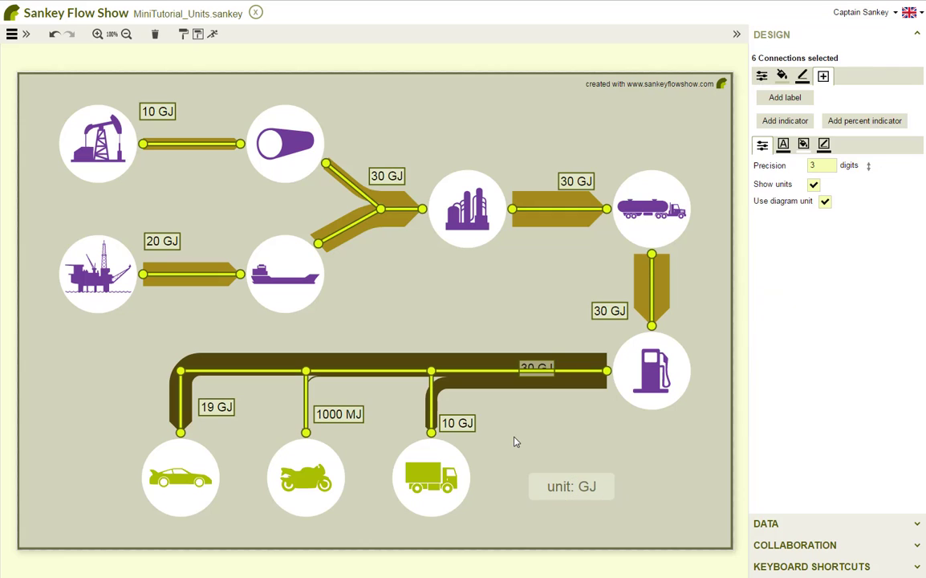
{"action": "left_click", "coordinate": [813, 184]}
{"action": "left_click", "coordinate": [575, 288]}
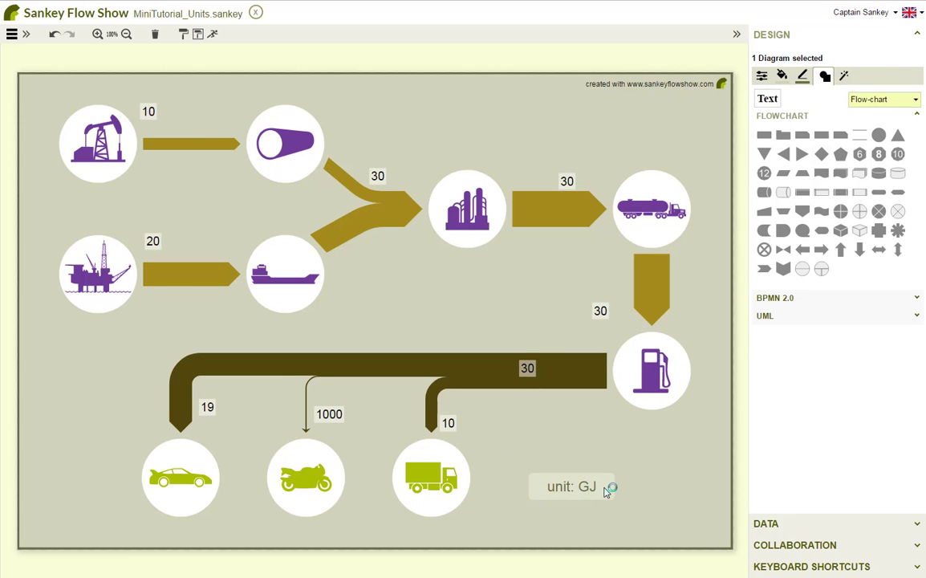
{"action": "mouse_move", "coordinate": [607, 487]}
{"action": "left_mouse_down"}
{"action": "mouse_move", "coordinate": [678, 491]}
{"action": "mouse_move", "coordinate": [679, 501]}
{"action": "left_mouse_up"}
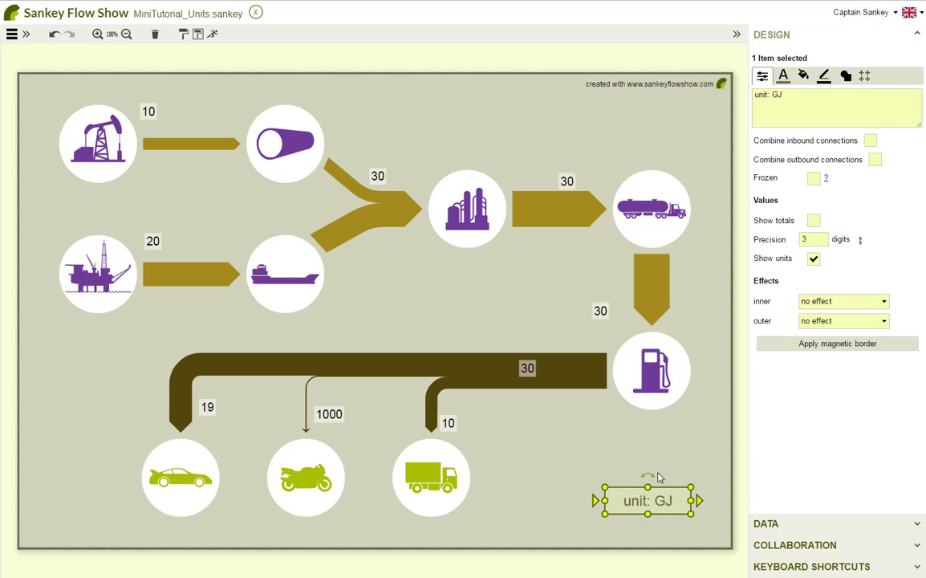
{"action": "left_click", "coordinate": [661, 476]}
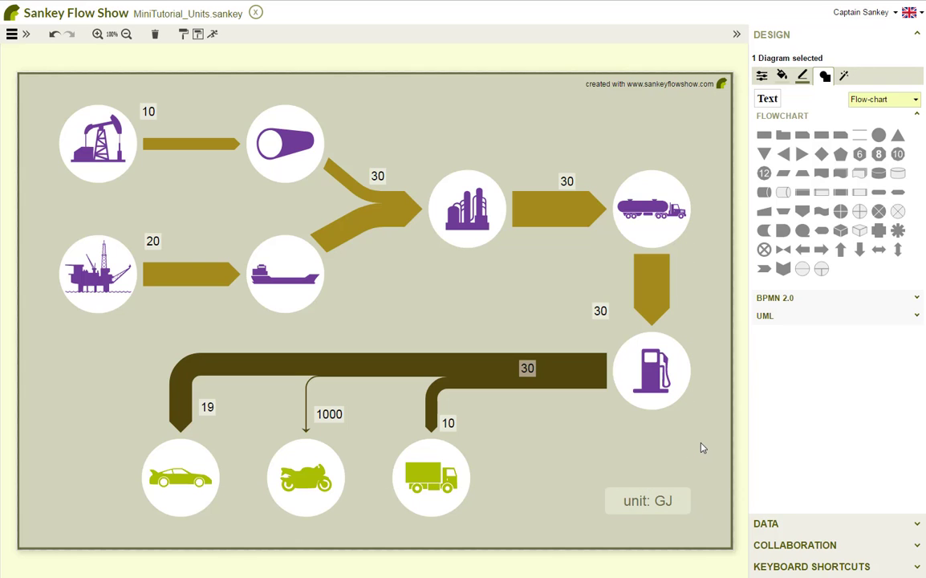